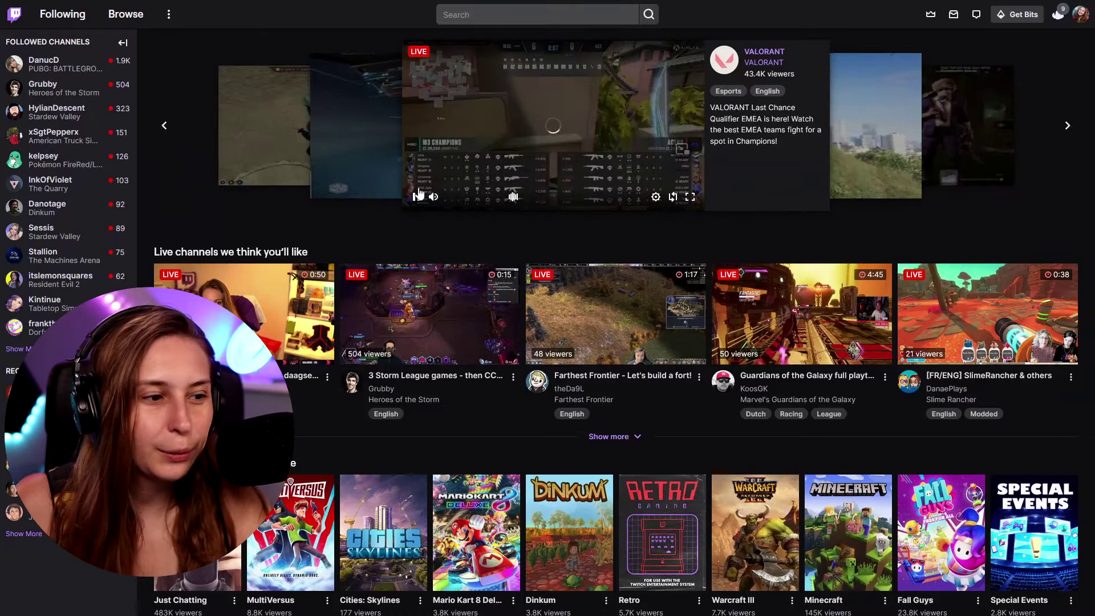
# Pause the featured stream on the Twitch home page and bring up the account menu.
pyautogui.click(418, 196)
pyautogui.click(1082, 19)
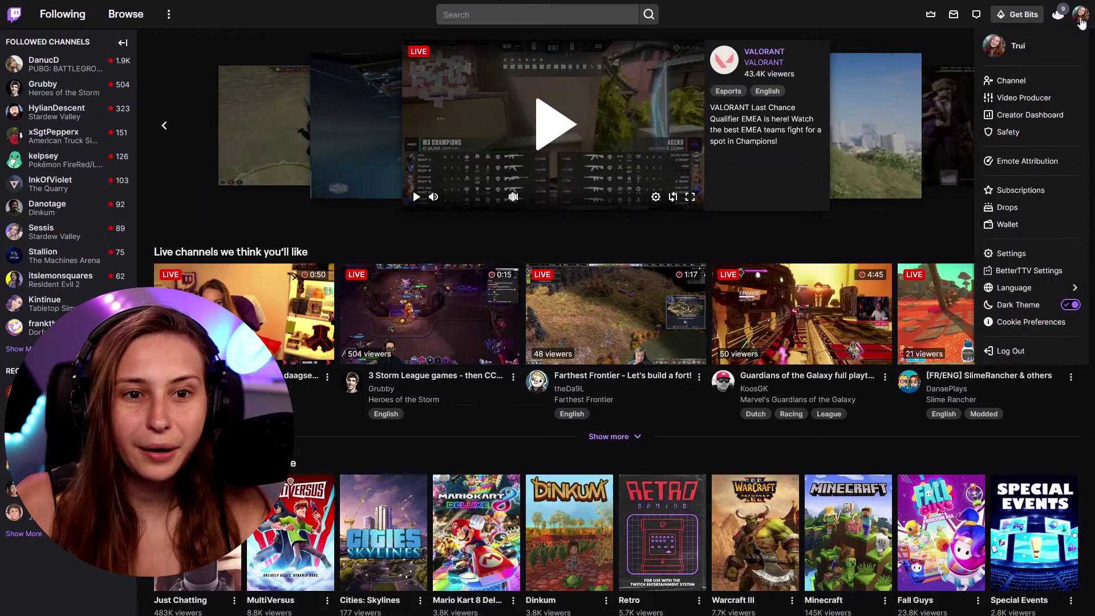
# Go to the Creator Dashboard and move Quick Actions to its own column, then back under Edit Stream Info.
pyautogui.click(1048, 116)
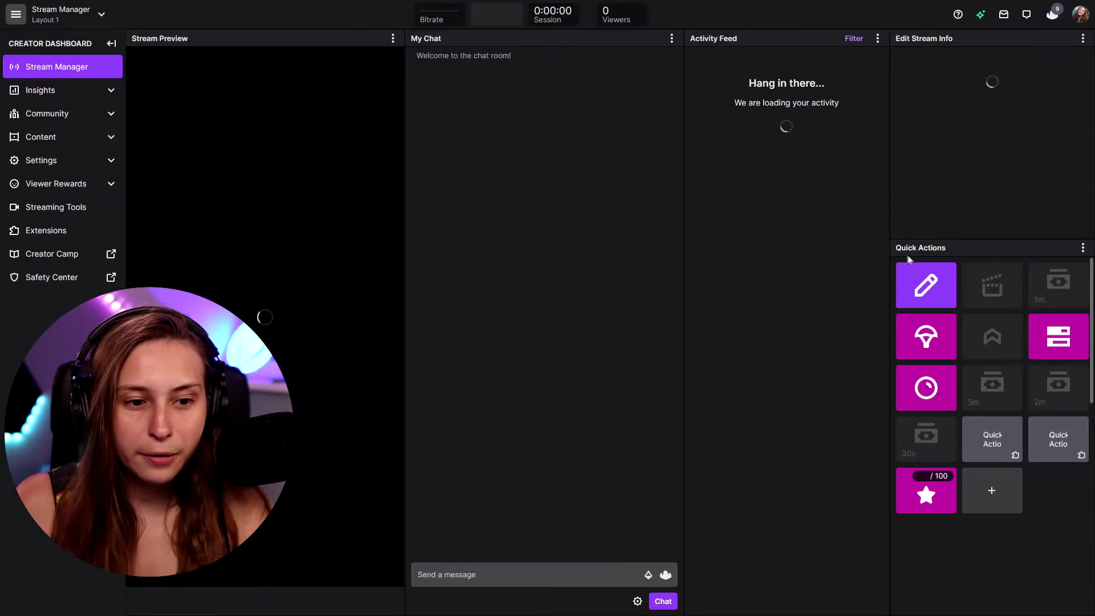
pyautogui.moveTo(932, 249); pyautogui.dragTo(921, 399)
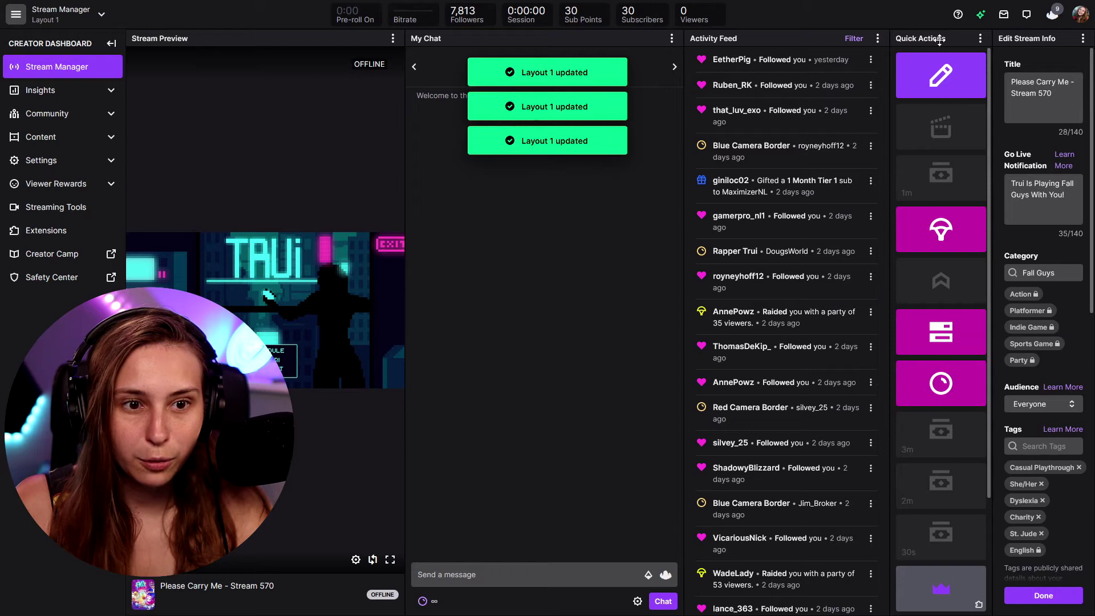
pyautogui.moveTo(935, 38); pyautogui.dragTo(1004, 576)
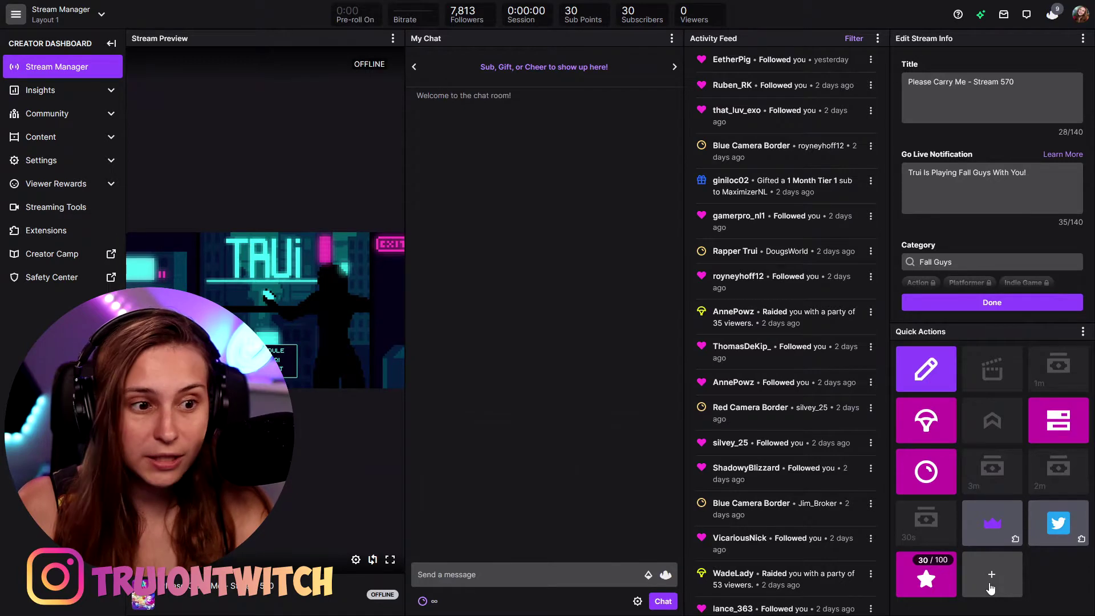
# Browse the Add Quick Actions catalog to confirm the poll action is there, then close it.
pyautogui.click(991, 589)
pyautogui.moveTo(346, 103); pyautogui.dragTo(435, 103)
pyautogui.moveTo(349, 284); pyautogui.dragTo(452, 313)
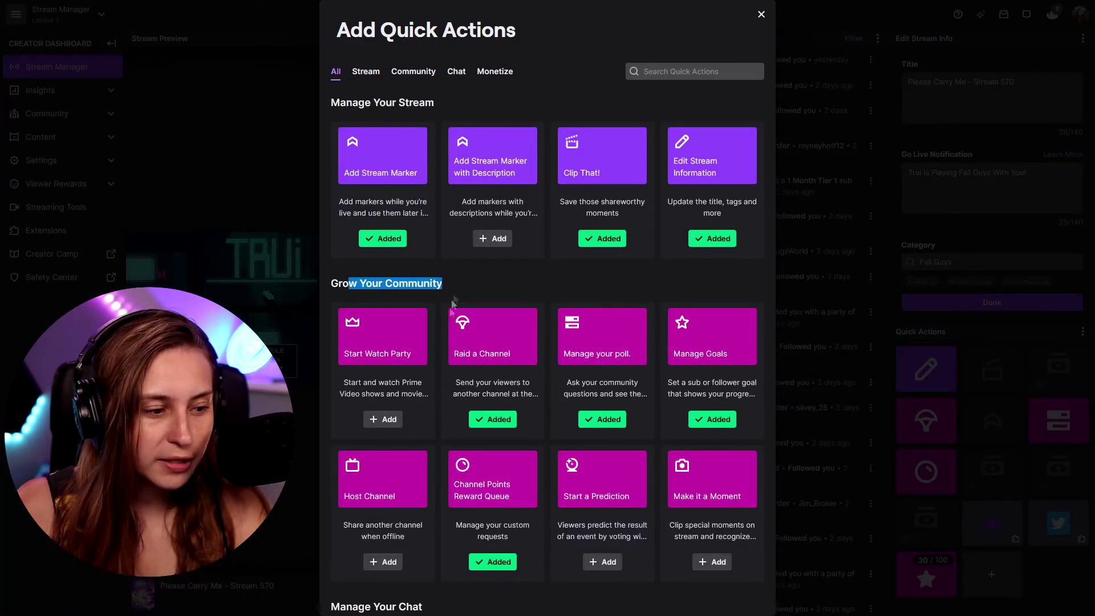
pyautogui.scroll(-4, 409, 447)
pyautogui.moveTo(342, 387); pyautogui.dragTo(447, 385)
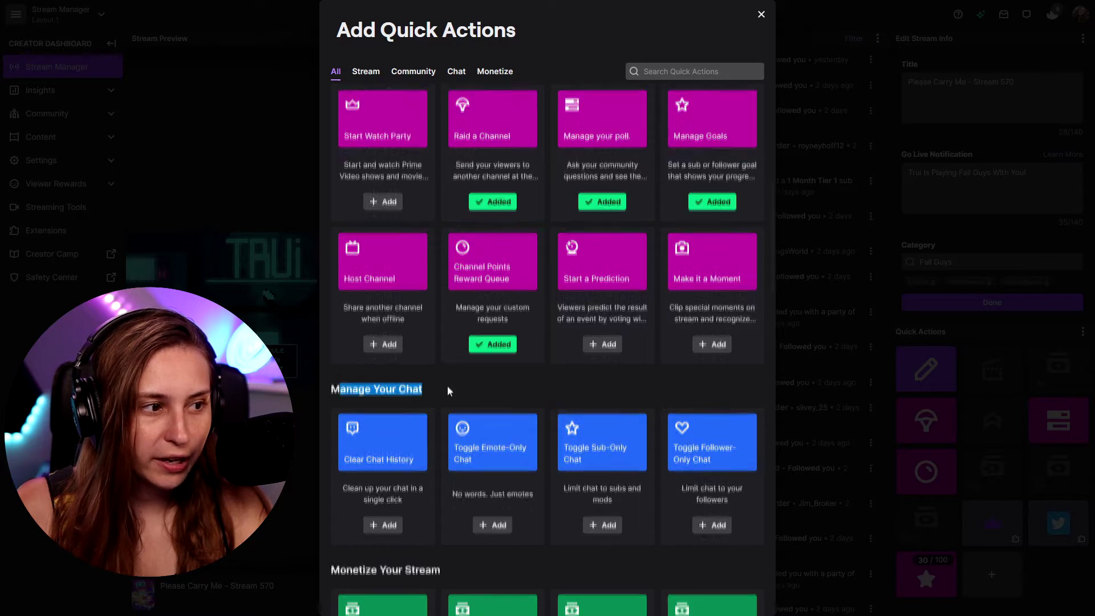
pyautogui.scroll(2, 447, 385)
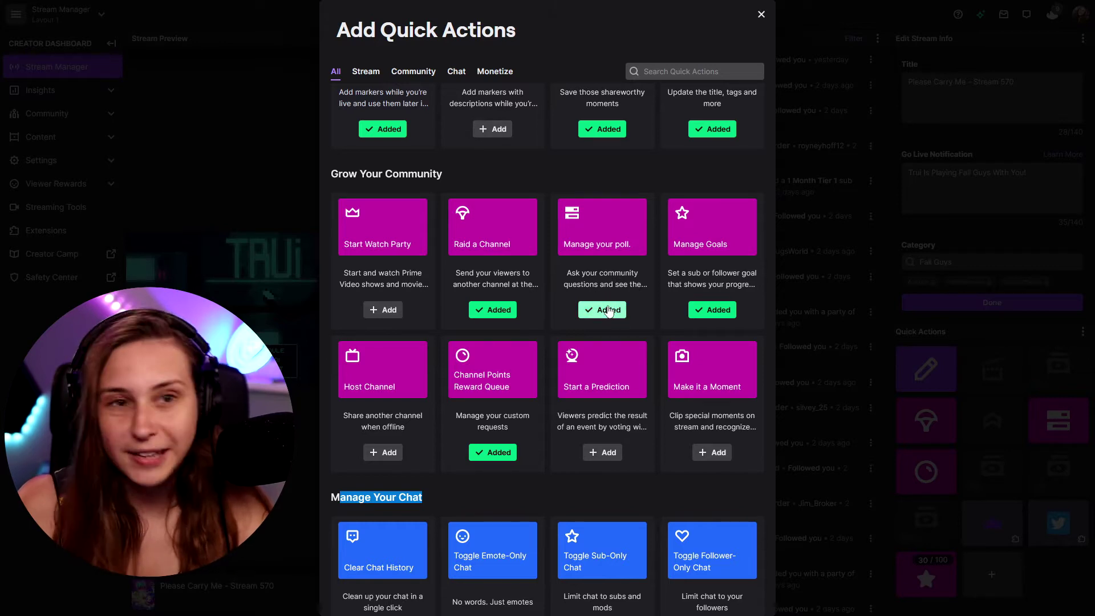
pyautogui.click(762, 15)
# Open Poll Management from the Manage Poll tile and choose Create a New Poll.
pyautogui.click(1056, 419)
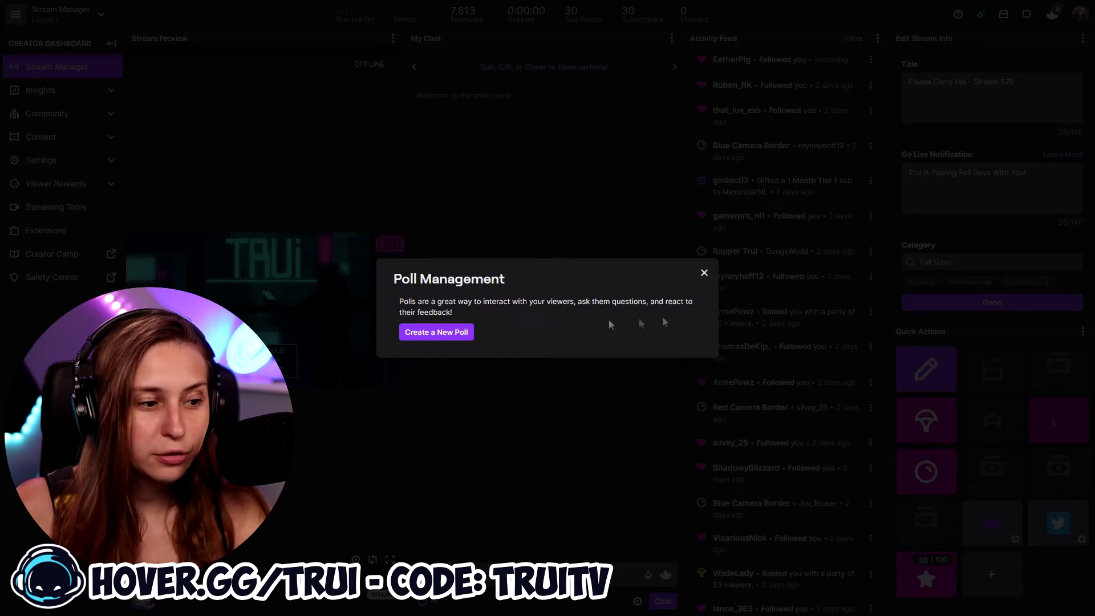
pyautogui.click(431, 336)
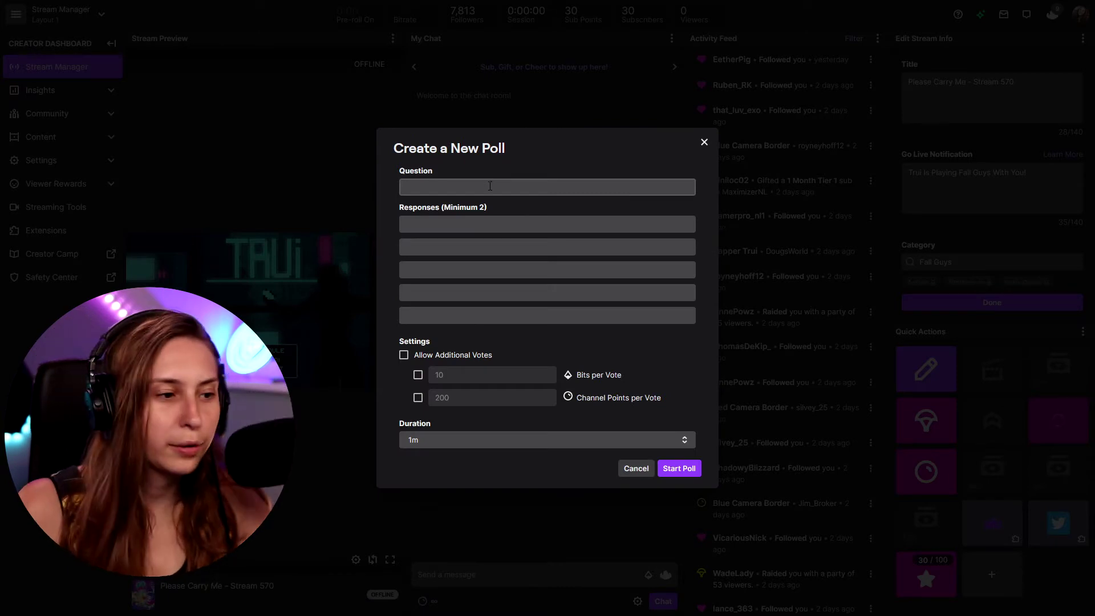
# Enter 'Pineapple On Pizza?' as the question with responses Yes, No, Indiffent and What's Pizza?
pyautogui.click(490, 187)
pyautogui.write('Pineapple On Pizza?')
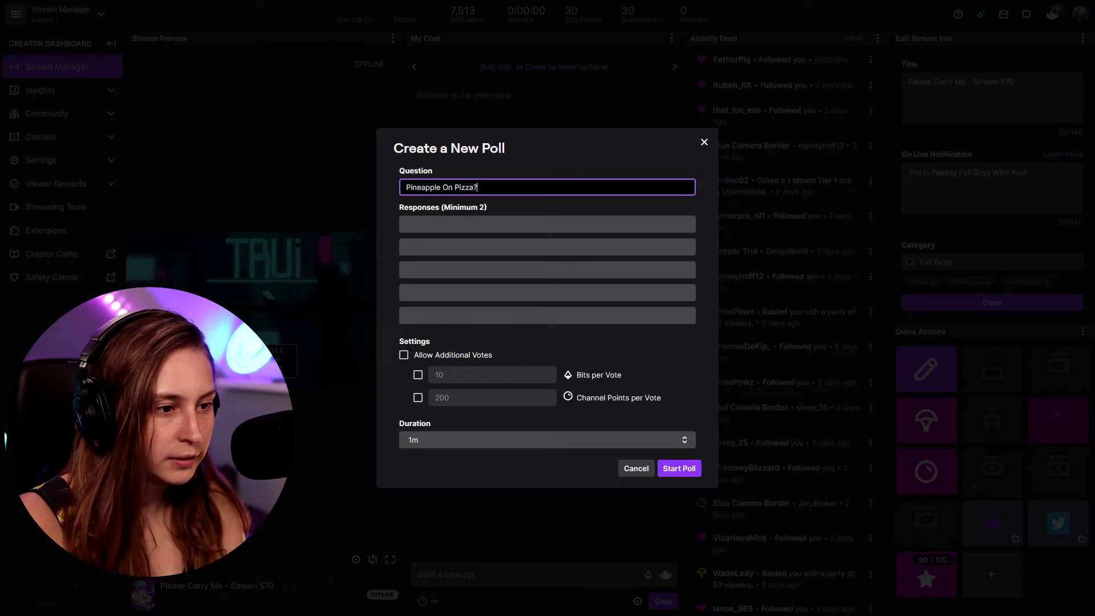
pyautogui.click(547, 224)
pyautogui.write('Yes')
pyautogui.click(548, 247)
pyautogui.write('N')
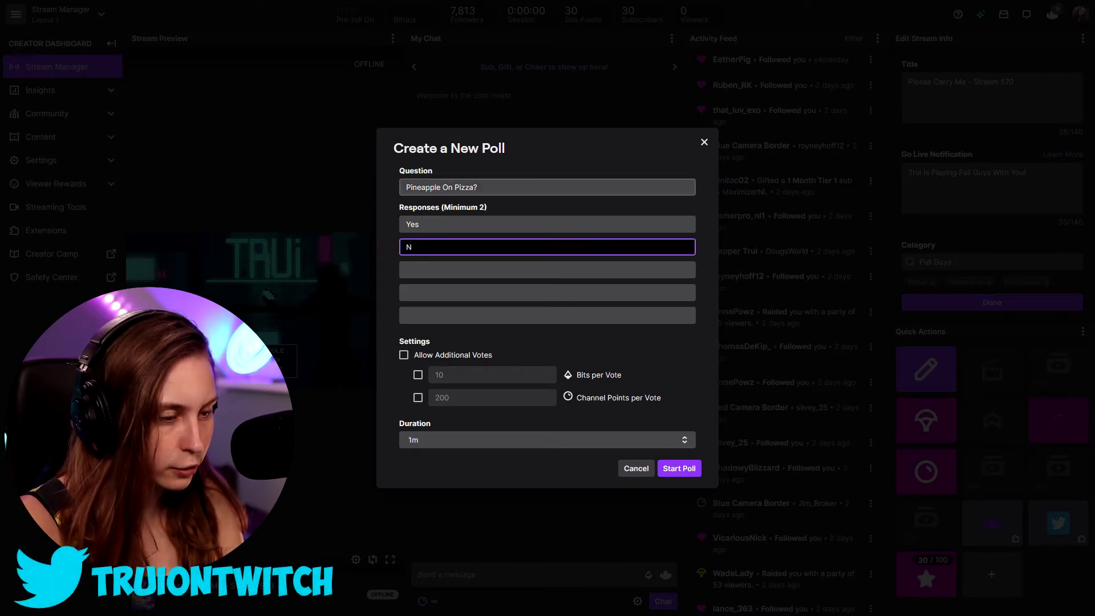
pyautogui.write('o')
pyautogui.click(547, 270)
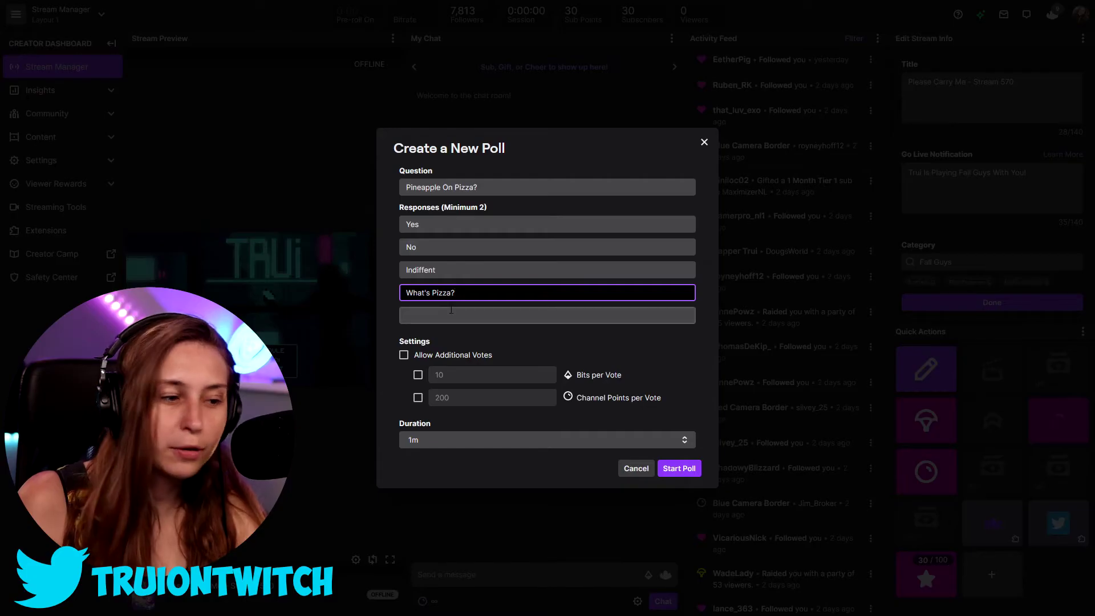
pyautogui.click(489, 336)
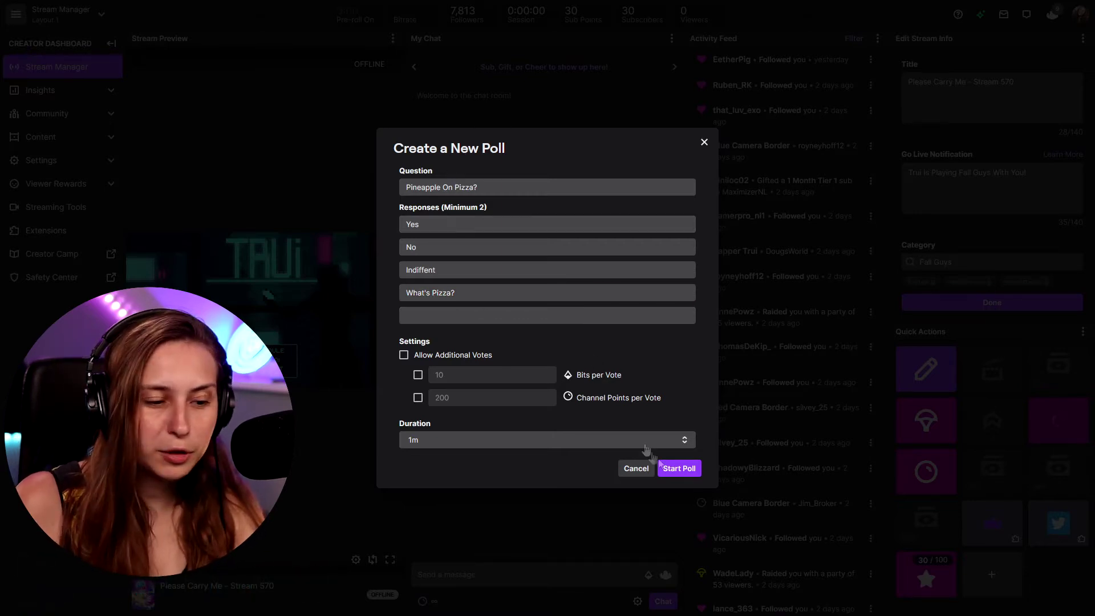
pyautogui.click(434, 224)
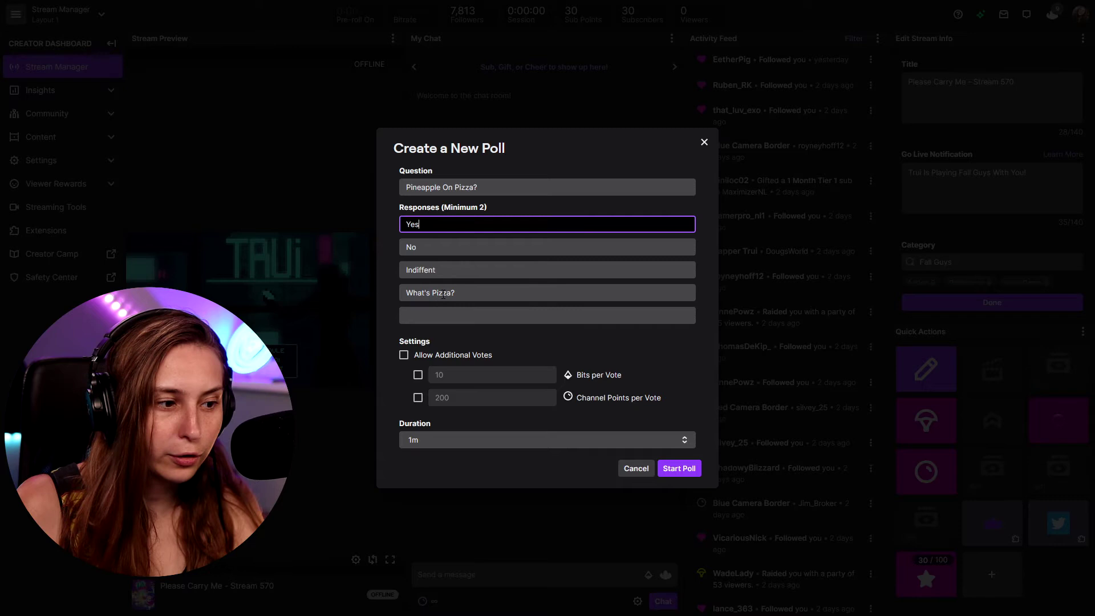
pyautogui.click(443, 316)
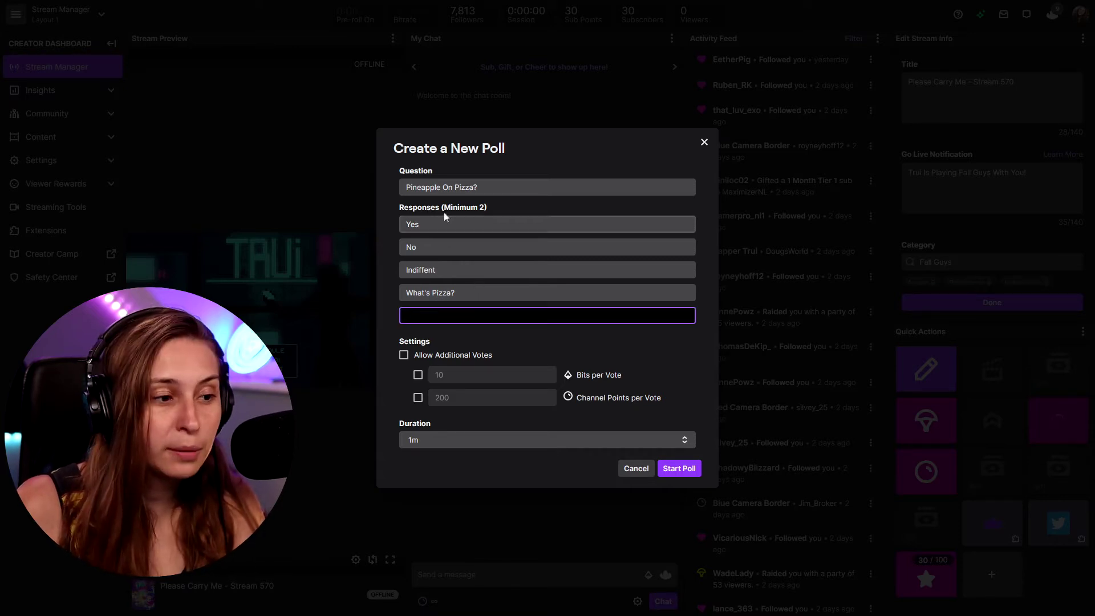
pyautogui.moveTo(471, 209); pyautogui.dragTo(487, 211)
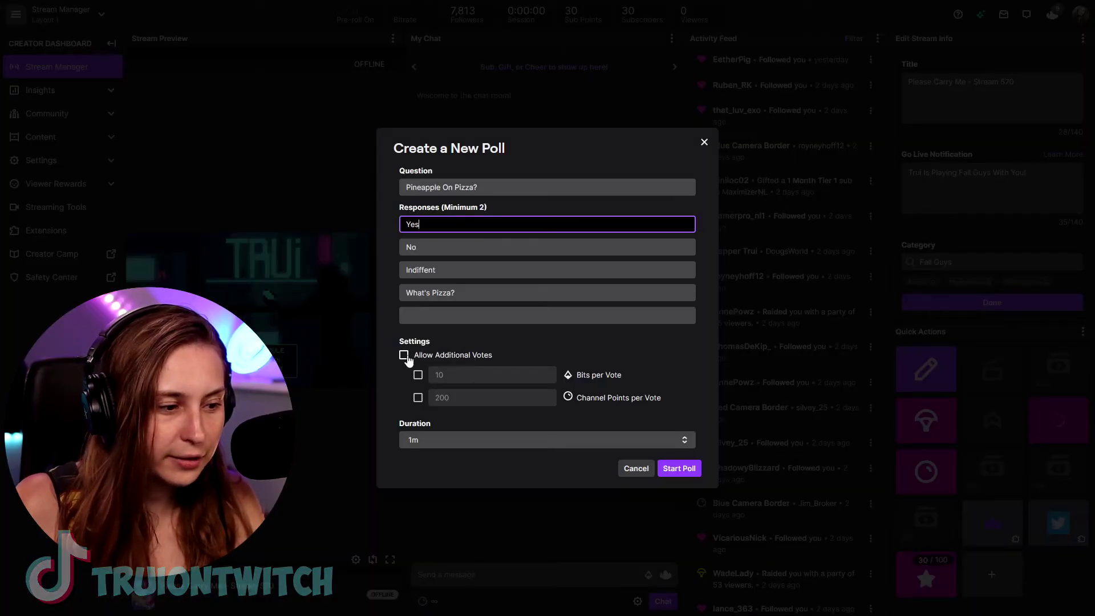
# Enable Allow Additional Votes and review the Bits and Channel Points per Vote amounts.
pyautogui.click(409, 357)
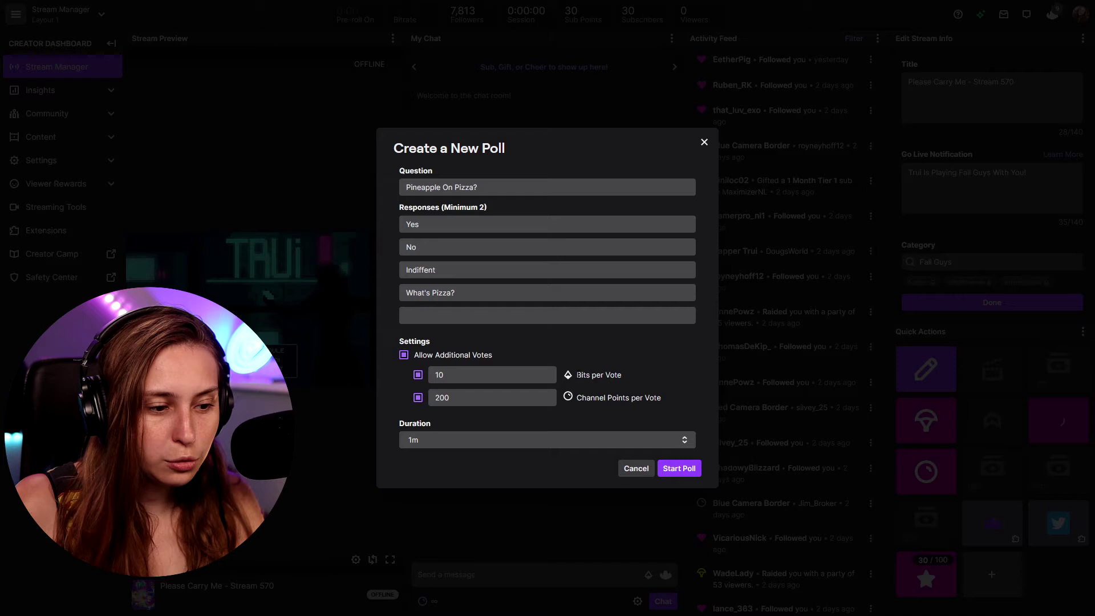
pyautogui.moveTo(577, 375); pyautogui.dragTo(636, 381)
pyautogui.doubleClick(439, 375)
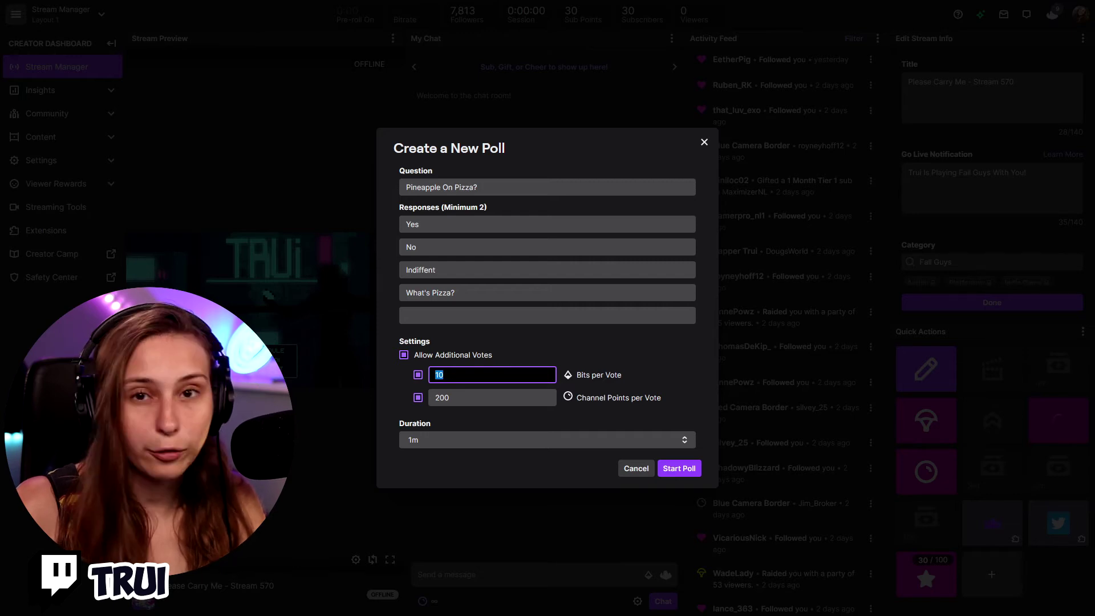
pyautogui.moveTo(576, 398); pyautogui.dragTo(662, 398)
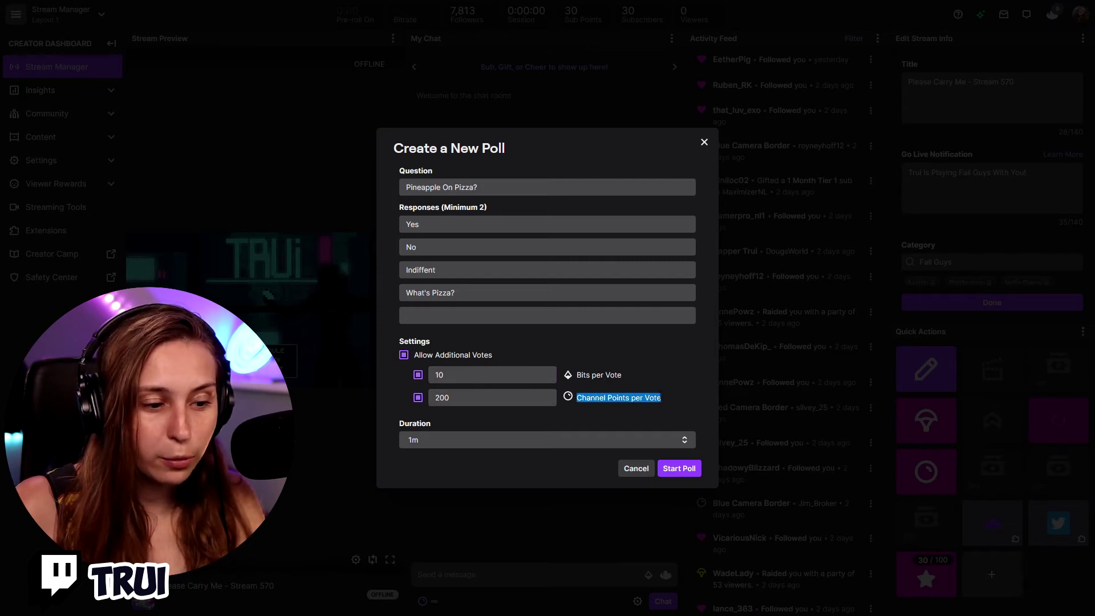
pyautogui.click(457, 396)
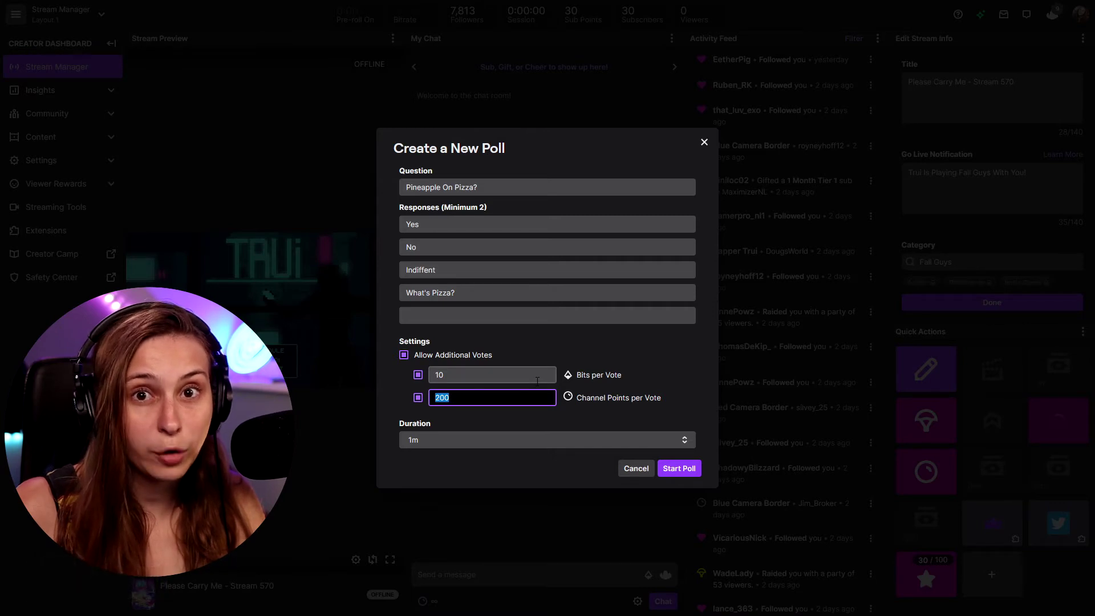
# Keep Bits and Channel Points voting enabled and set Bits per Vote to 5000.
pyautogui.click(404, 356)
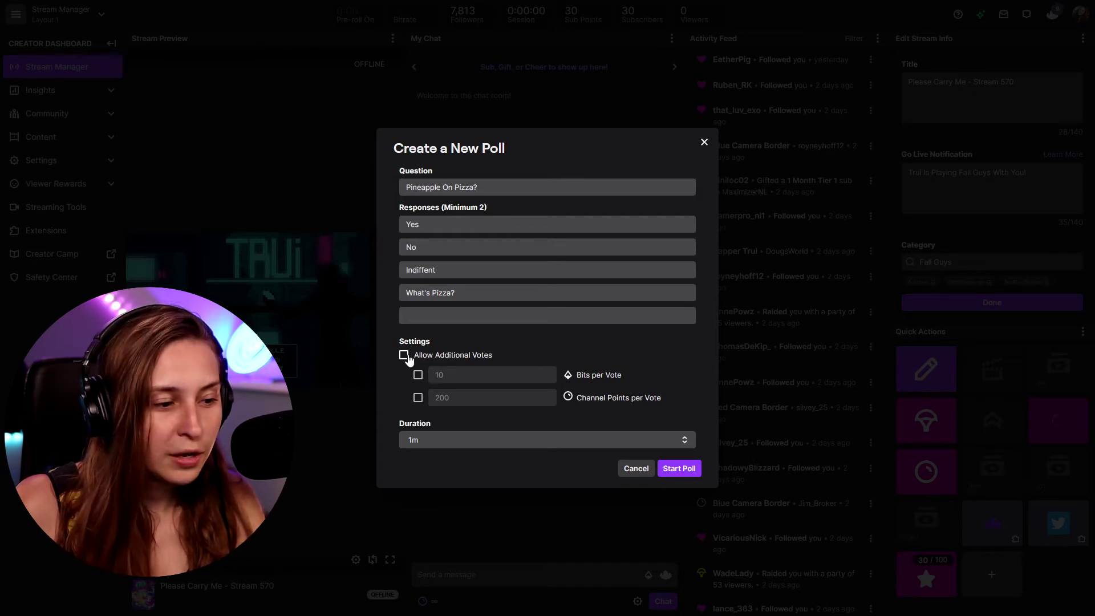
pyautogui.click(404, 356)
pyautogui.click(417, 376)
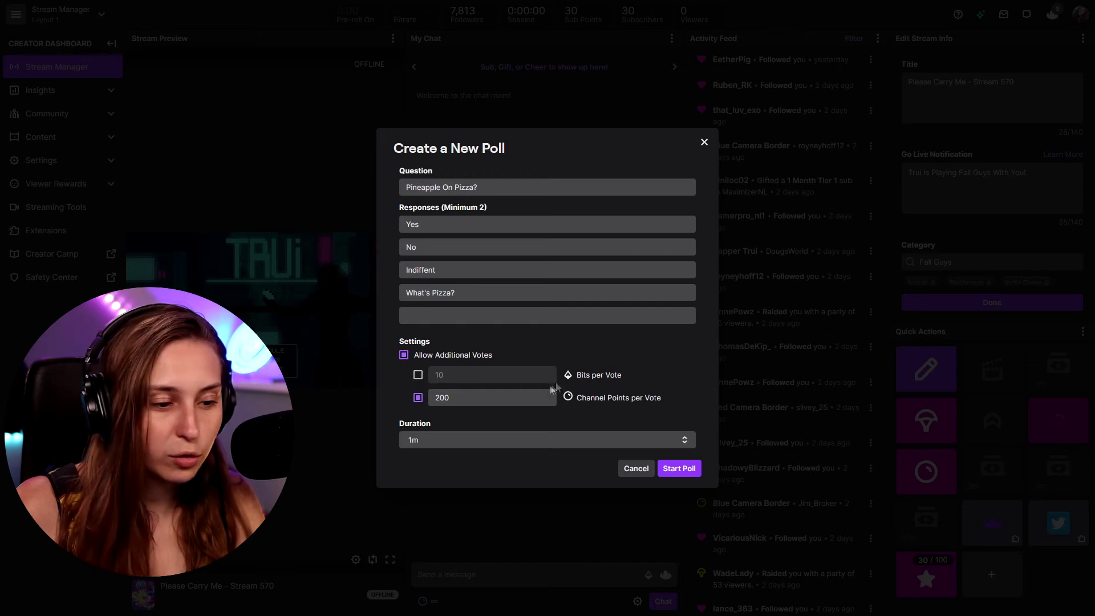
pyautogui.click(418, 375)
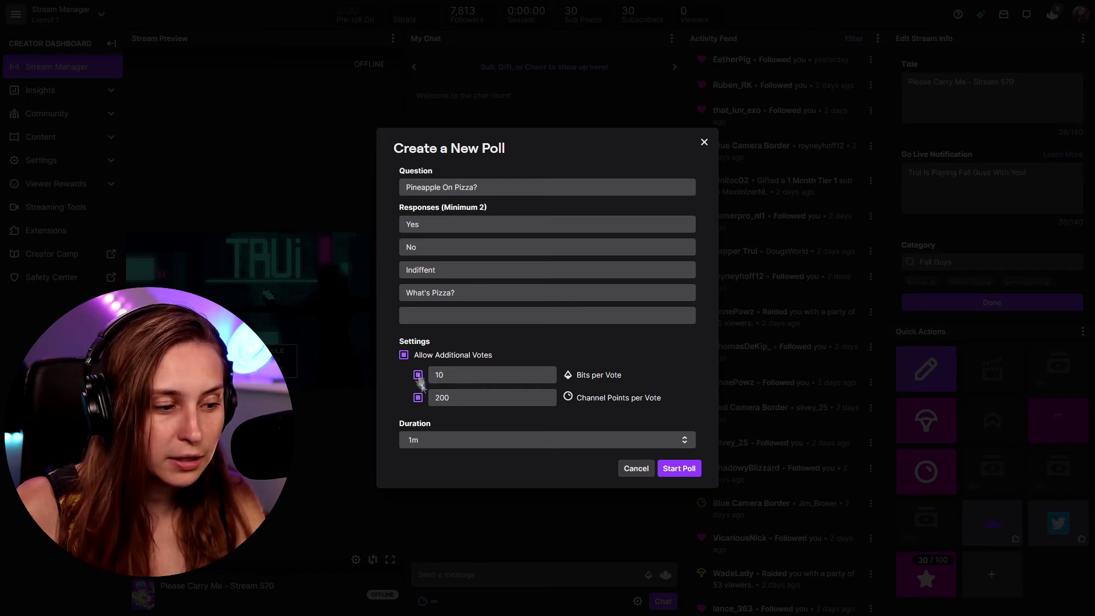
pyautogui.click(419, 397)
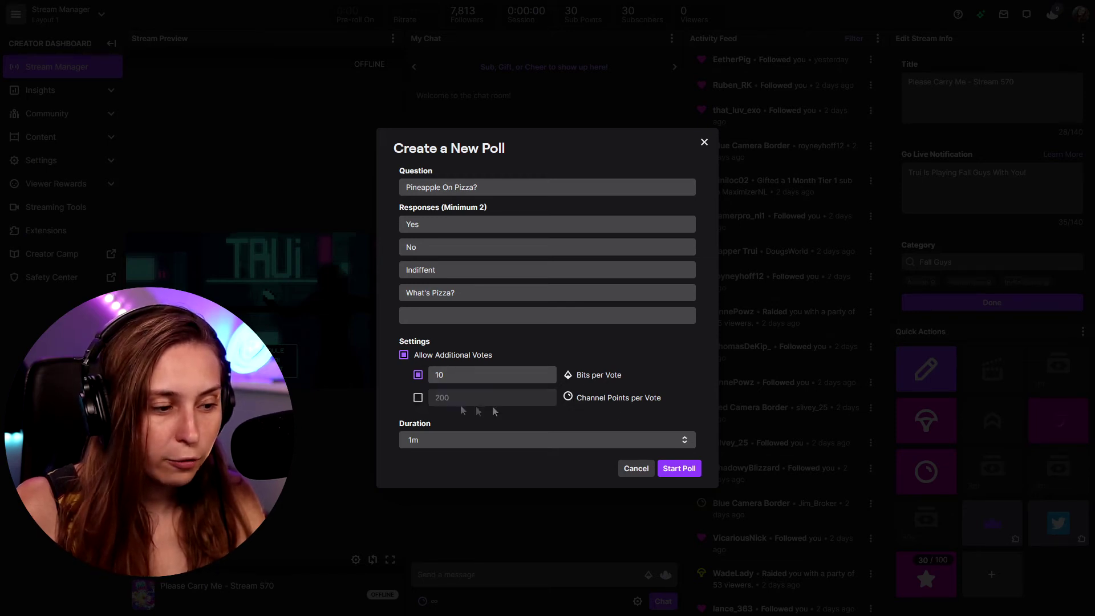
pyautogui.click(418, 397)
pyautogui.doubleClick(435, 375)
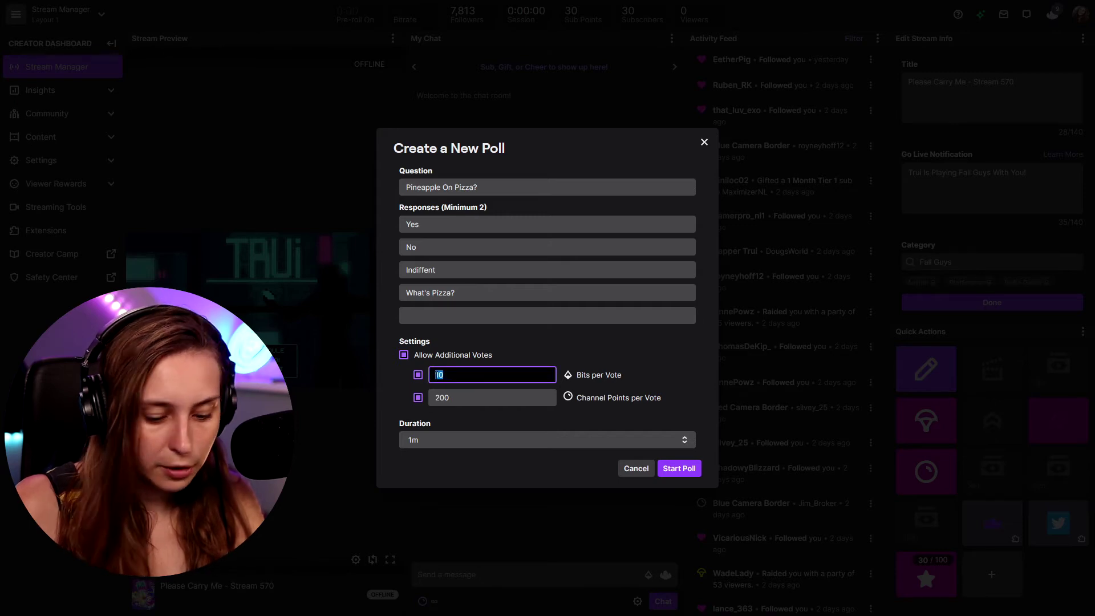
pyautogui.write('5000')
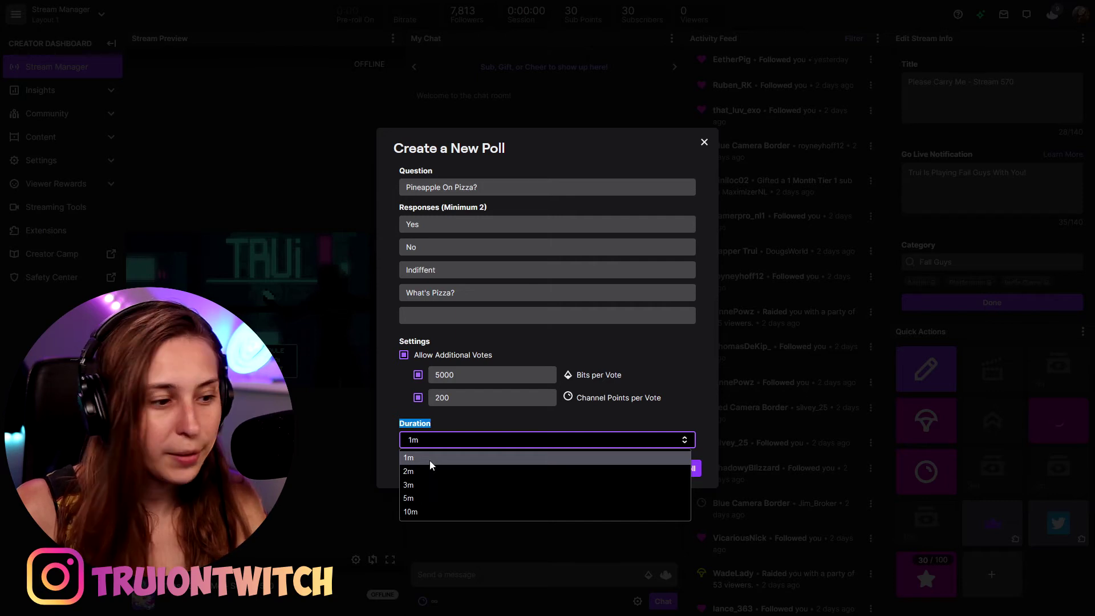
# Set the poll duration to 2m and start the poll.
pyautogui.click(417, 470)
pyautogui.click(670, 382)
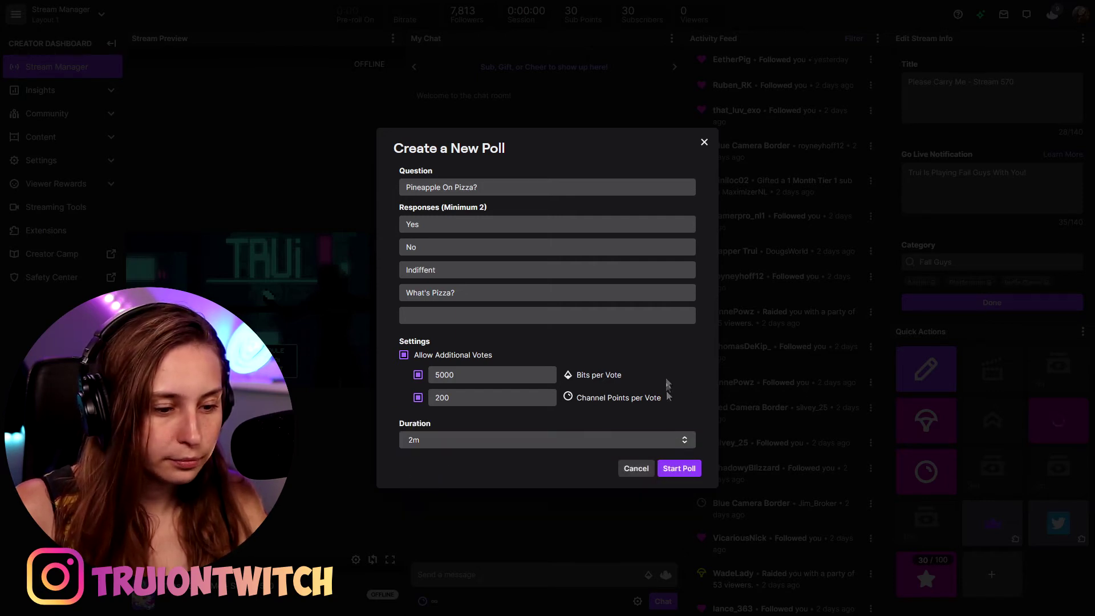
pyautogui.click(679, 469)
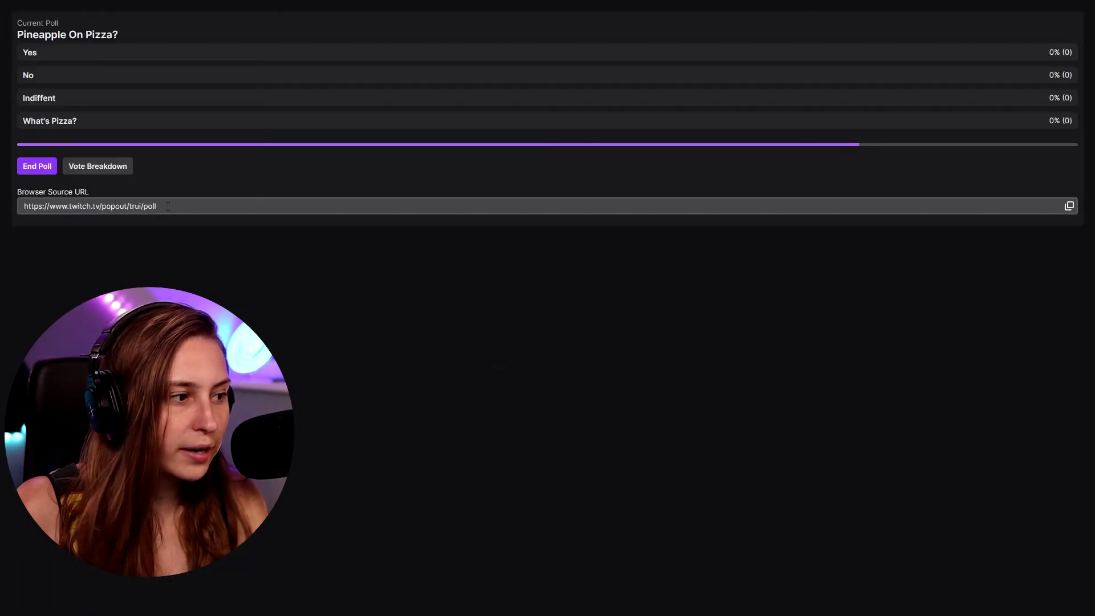
pyautogui.moveTo(168, 206); pyautogui.dragTo(34, 206)
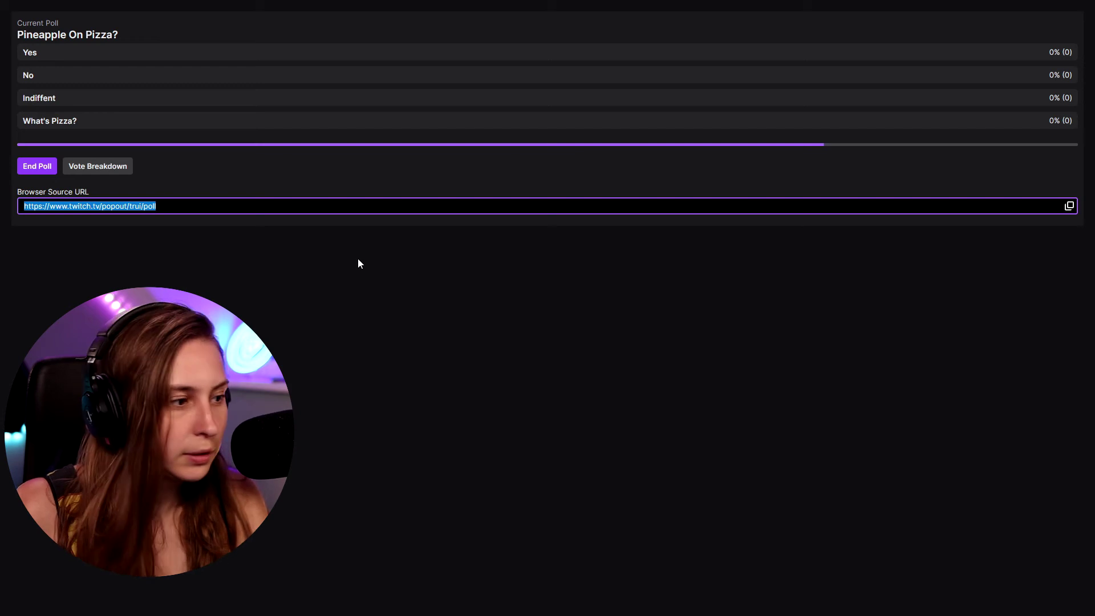
pyautogui.click(113, 170)
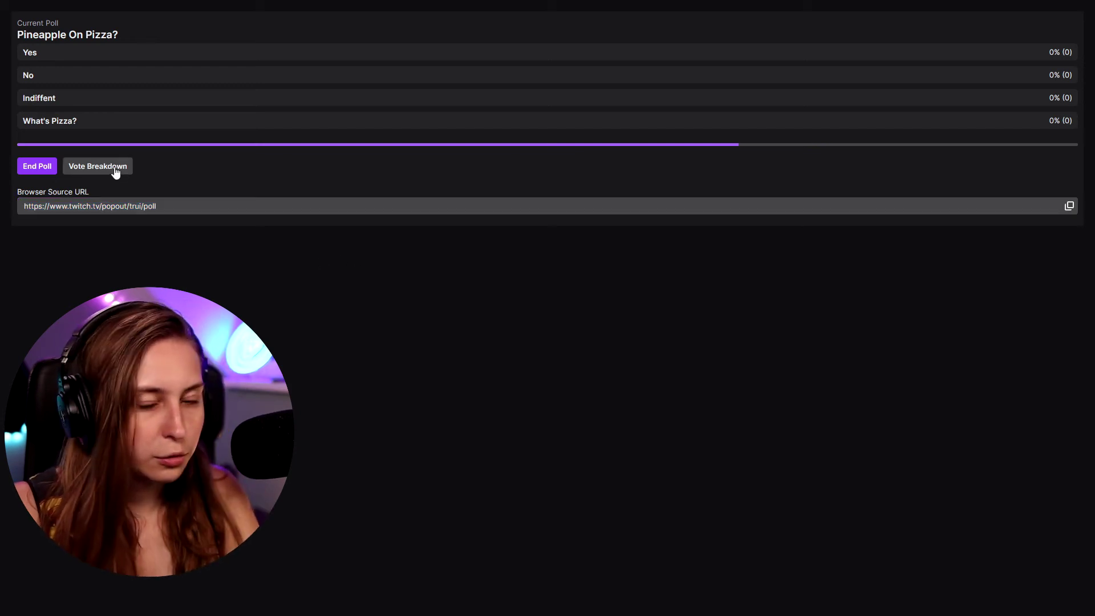
pyautogui.click(116, 170)
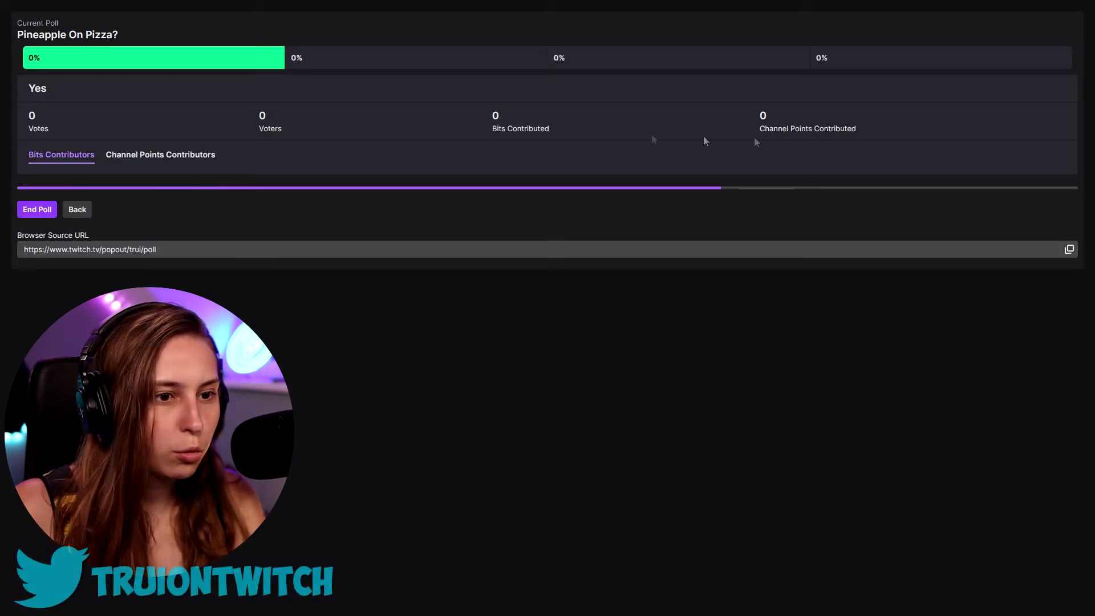
pyautogui.click(90, 210)
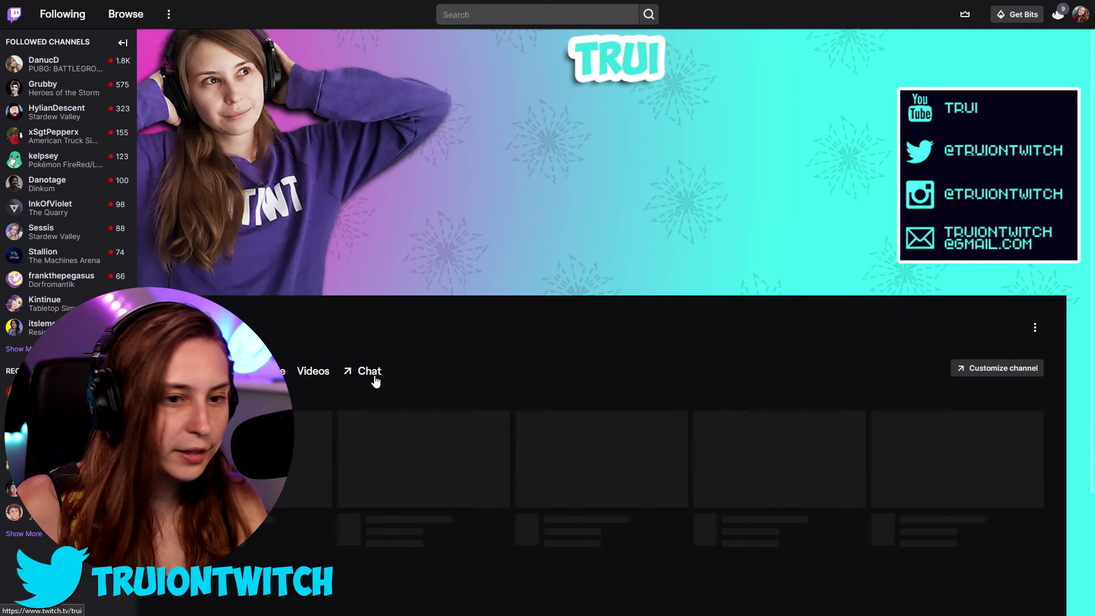
# On the channel's chat, expand the Current Poll card and vote for Indiffent.
pyautogui.click(369, 371)
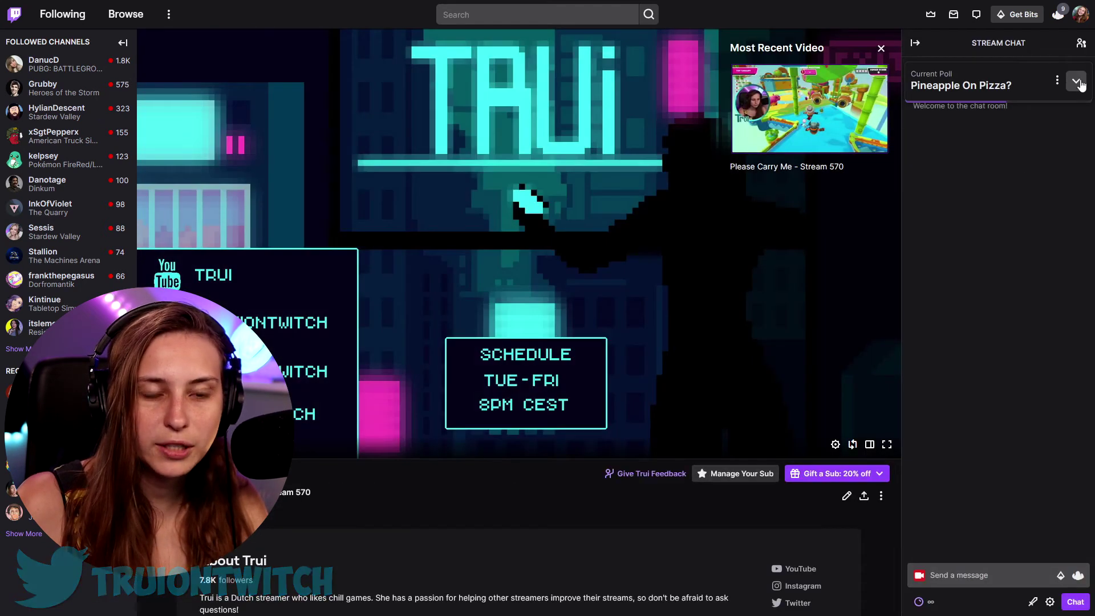
pyautogui.click(984, 86)
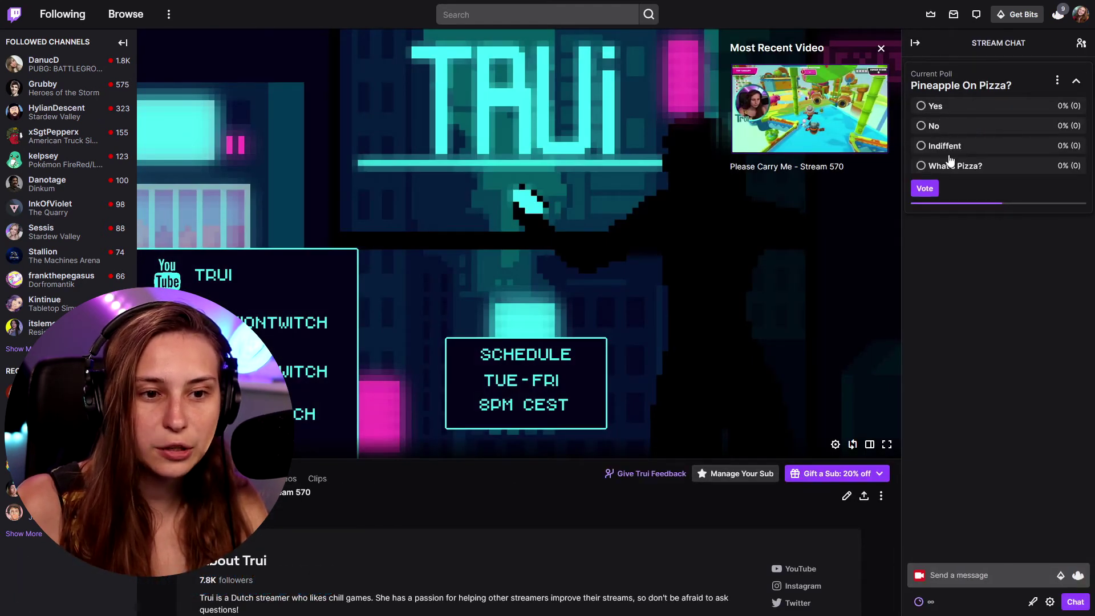
pyautogui.click(925, 189)
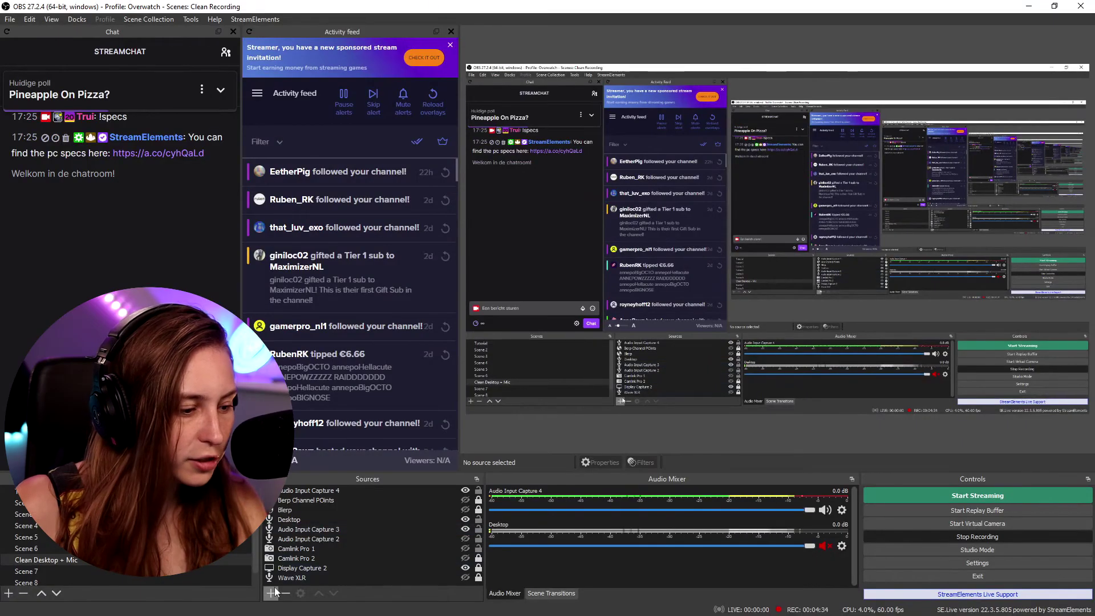
# Add an OBS Browser source with the pasted poll URL at 1080 × 1920.
pyautogui.click(270, 594)
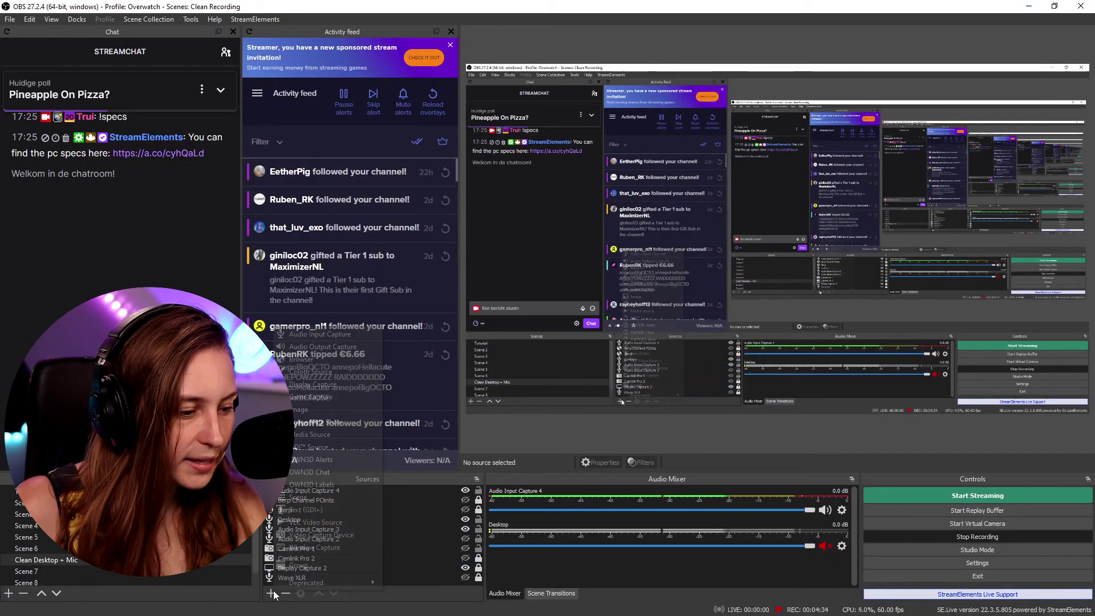
pyautogui.click(301, 359)
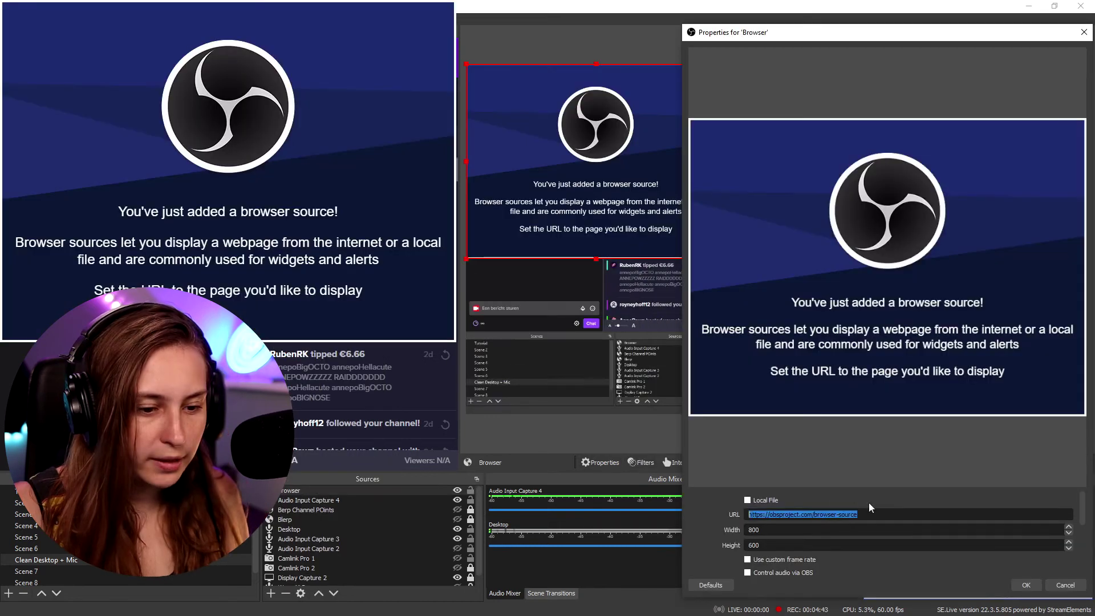
pyautogui.write('https://www.twitch.tv/popout/trui/poll')
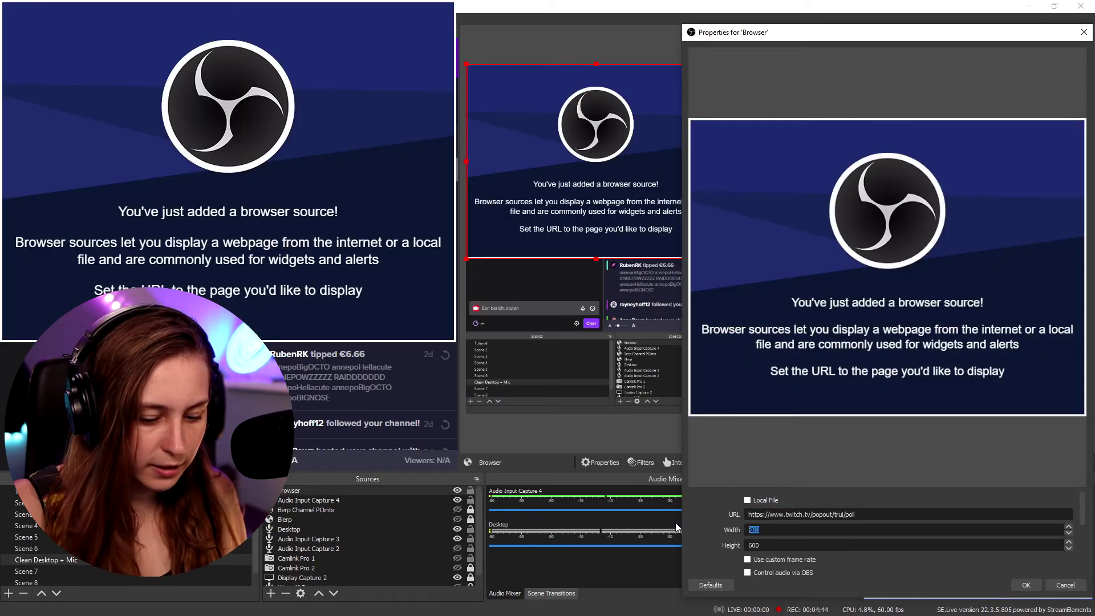
pyautogui.write('1080')
pyautogui.press('Tab')
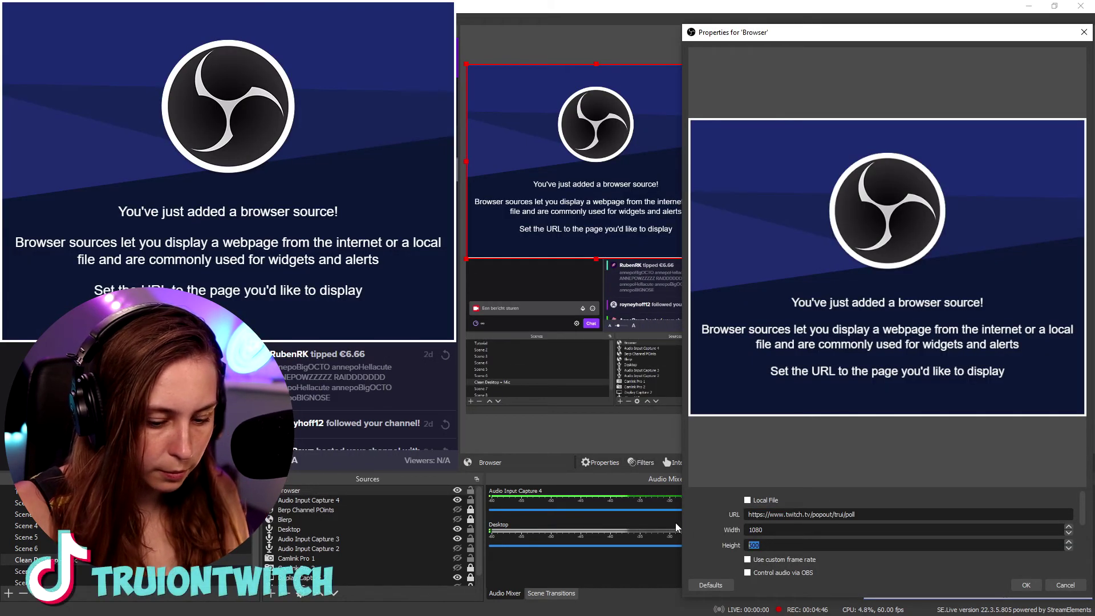
pyautogui.write('1920')
pyautogui.press('Return')
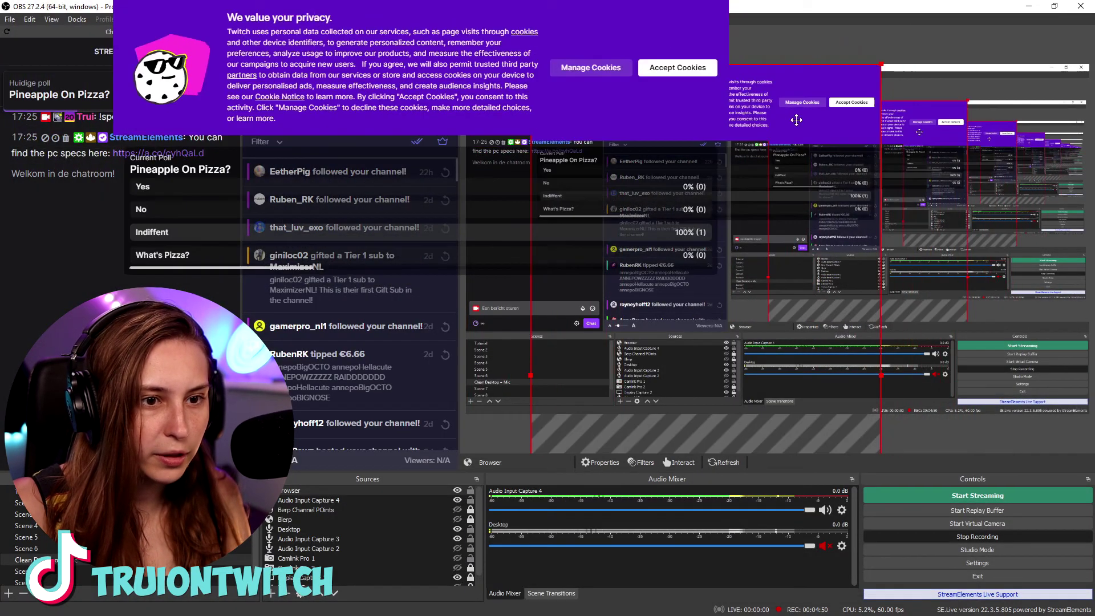
# Interact with the Browser source to accept the poll page's cookie notice, then close it.
pyautogui.rightClick(342, 489)
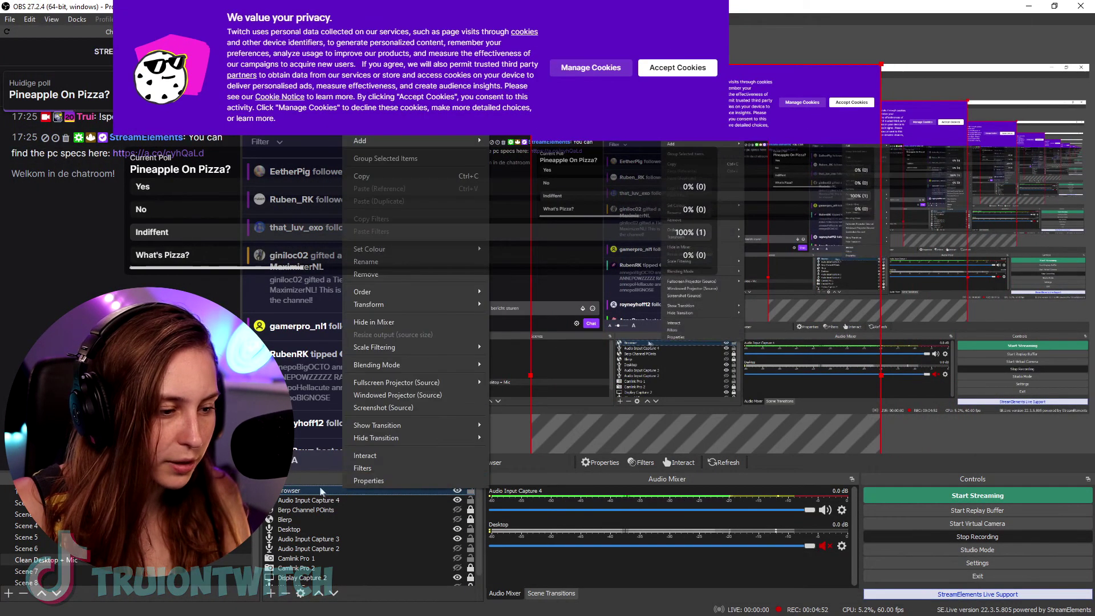
pyautogui.click(377, 455)
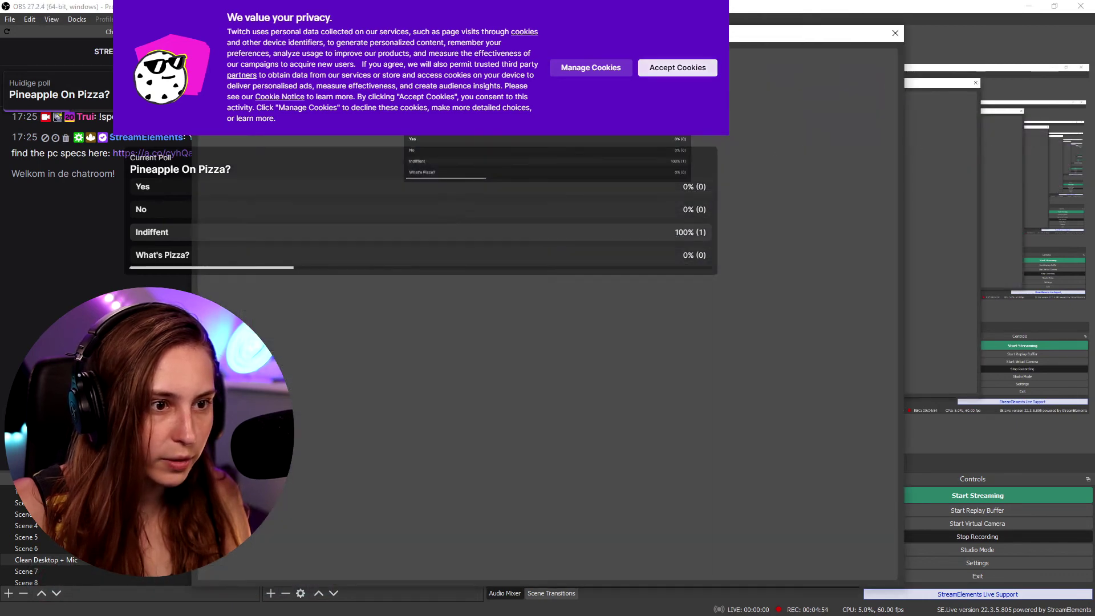
pyautogui.click(673, 95)
pyautogui.click(896, 34)
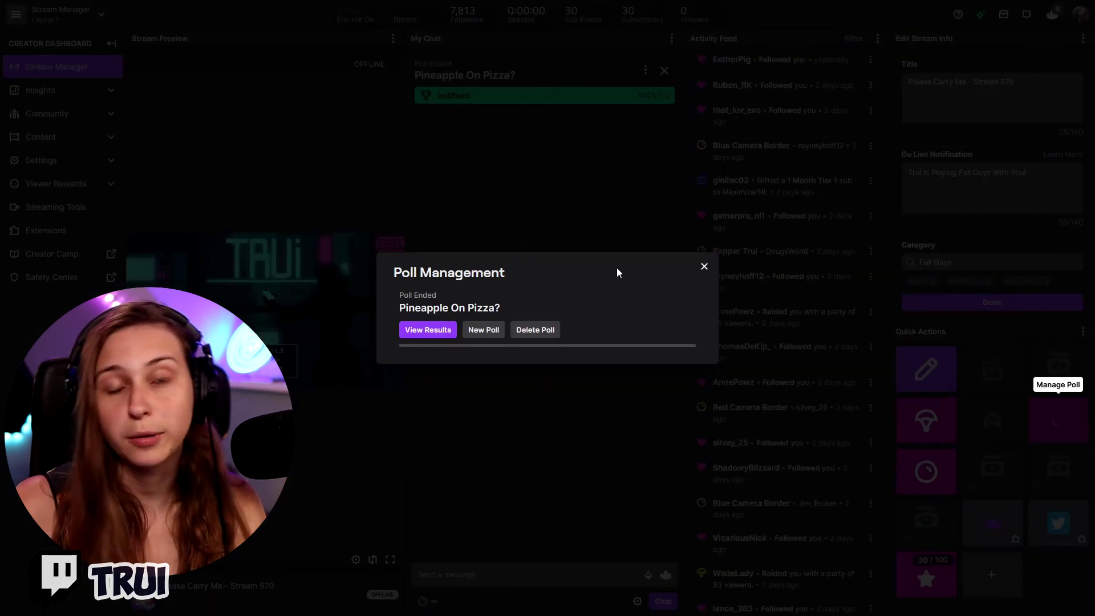
pyautogui.click(439, 334)
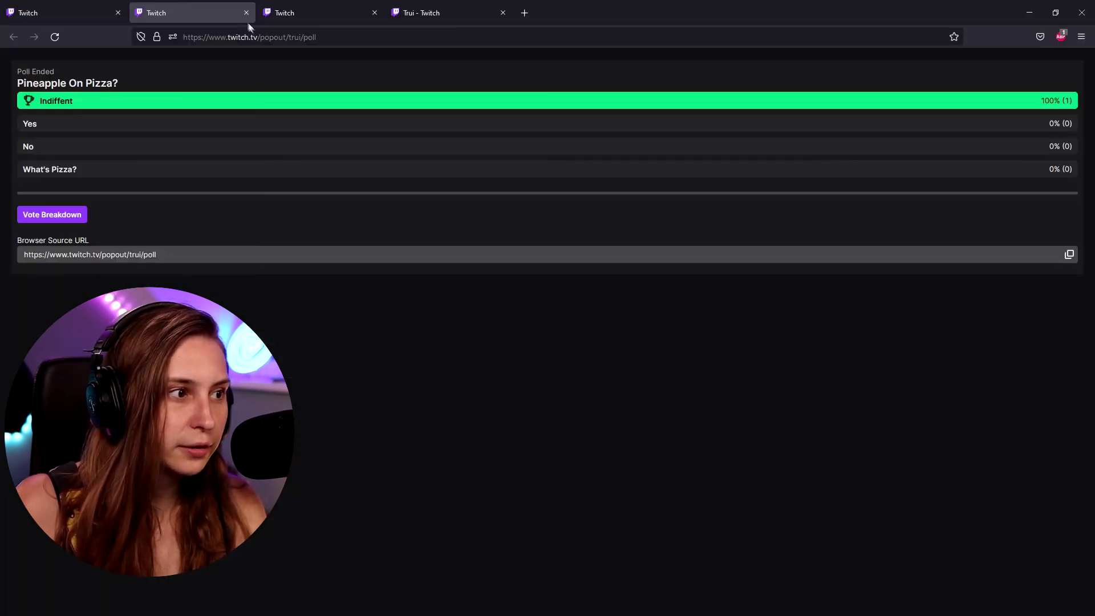
pyautogui.click(246, 13)
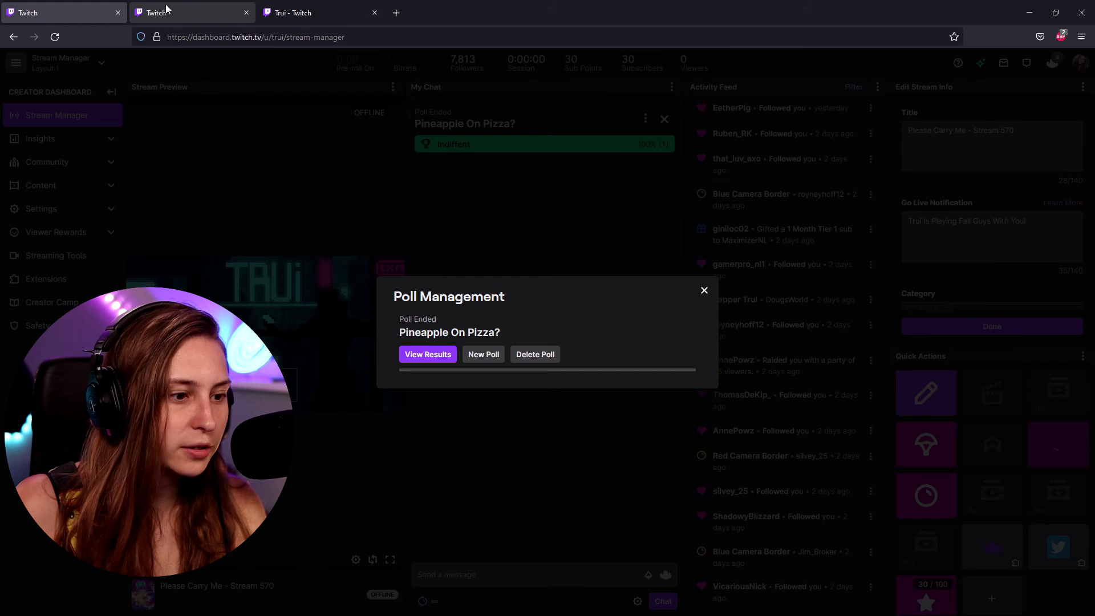
pyautogui.press('F11')
pyautogui.click(704, 267)
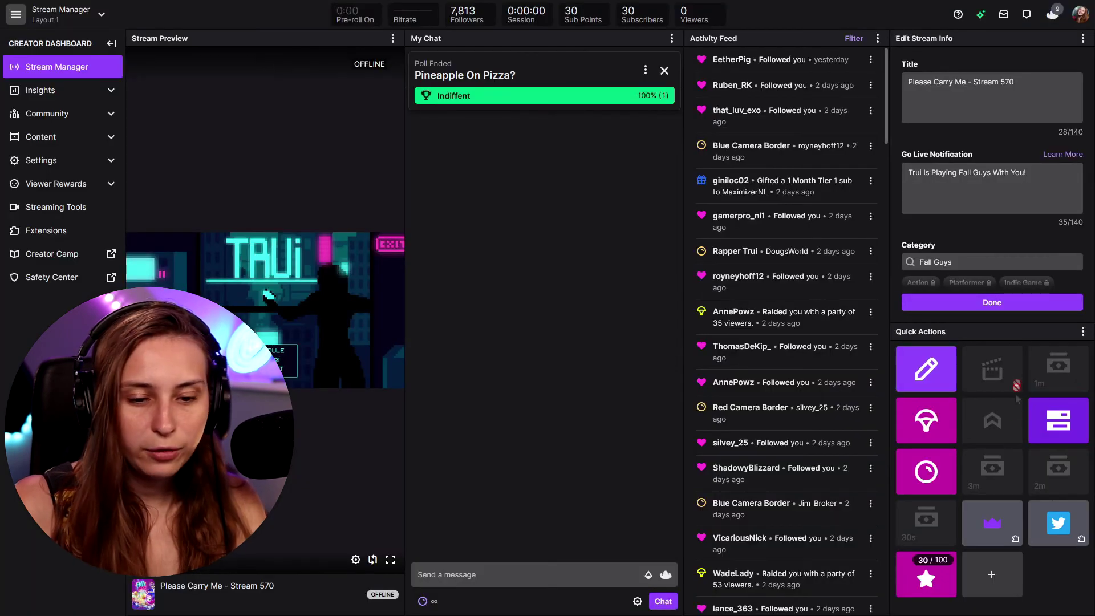
pyautogui.click(1063, 418)
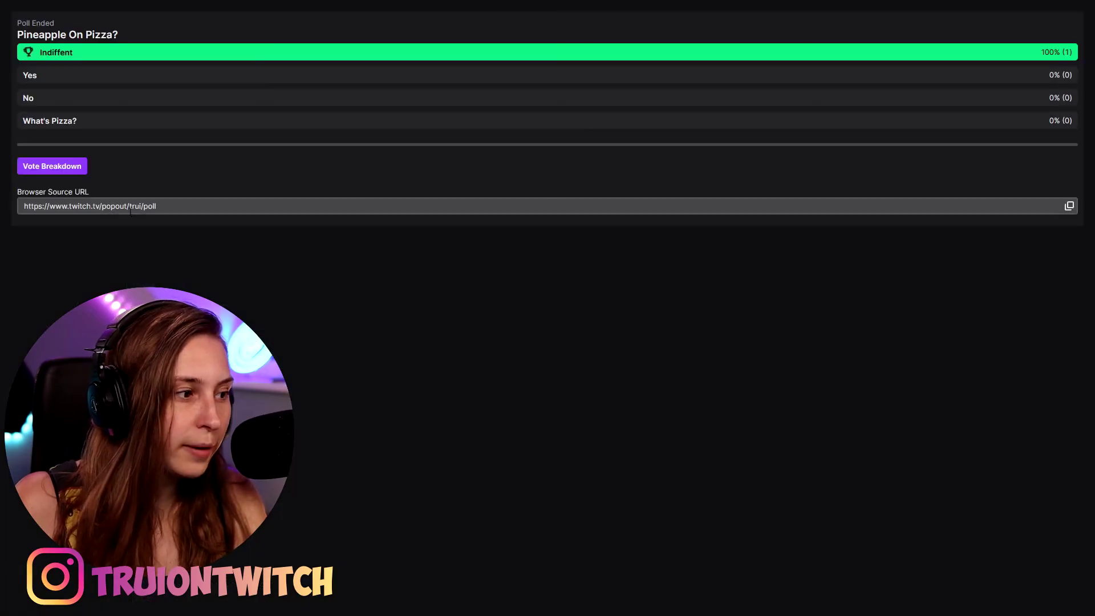
# Select the Browser Source URL in the ended poll's results panel.
pyautogui.click(123, 208)
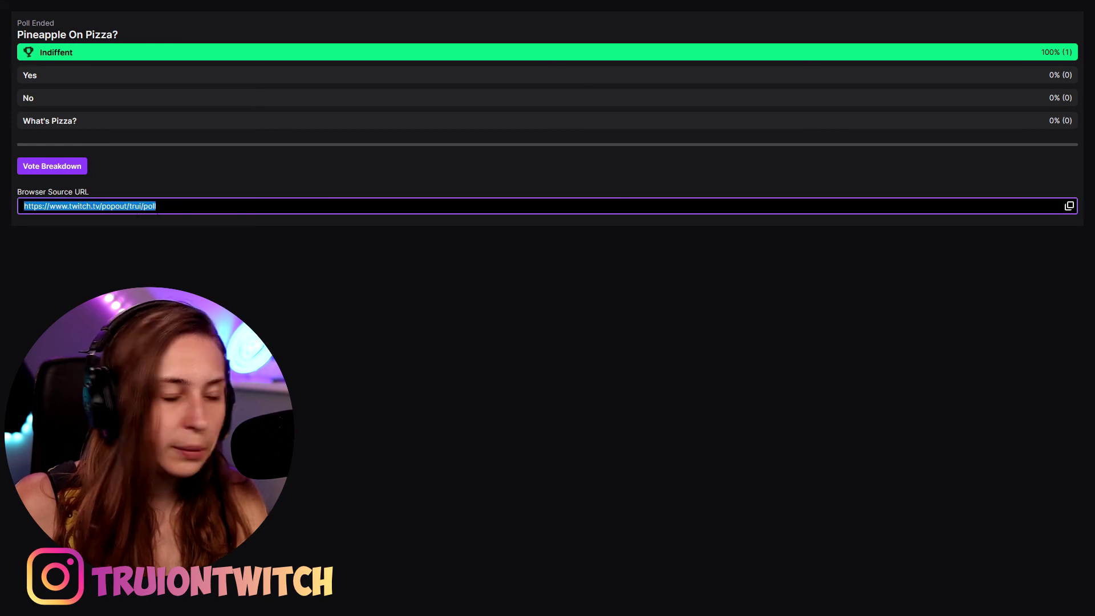